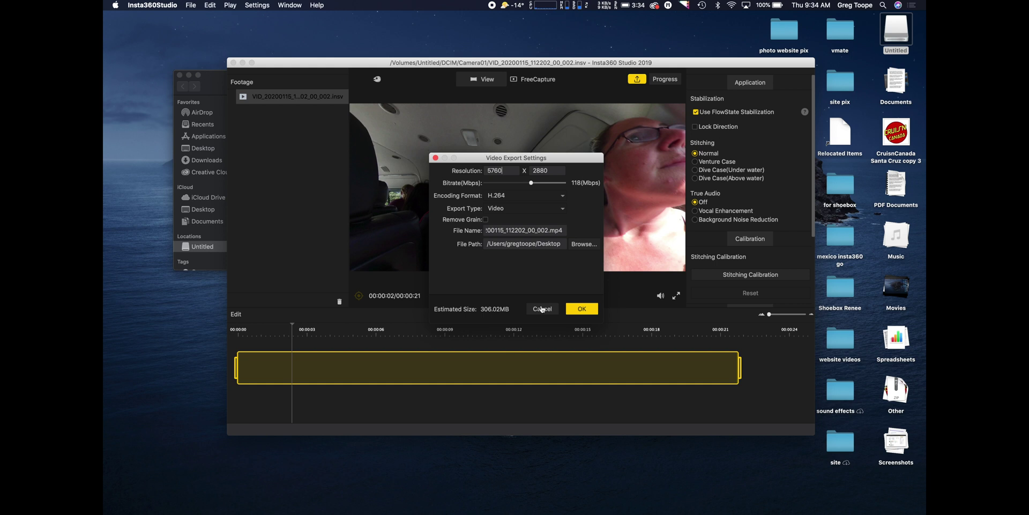
- Cancel the single-video export and add VID_20200115_115811_00_008.insv from the Untitled drive to the footage list
click(543, 309)
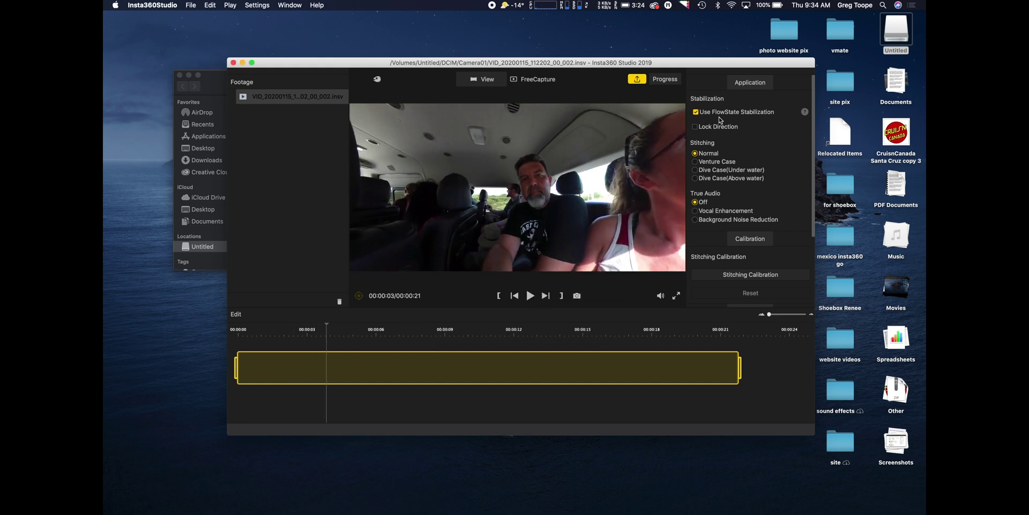
drag(686, 63, 731, 159)
click(429, 81)
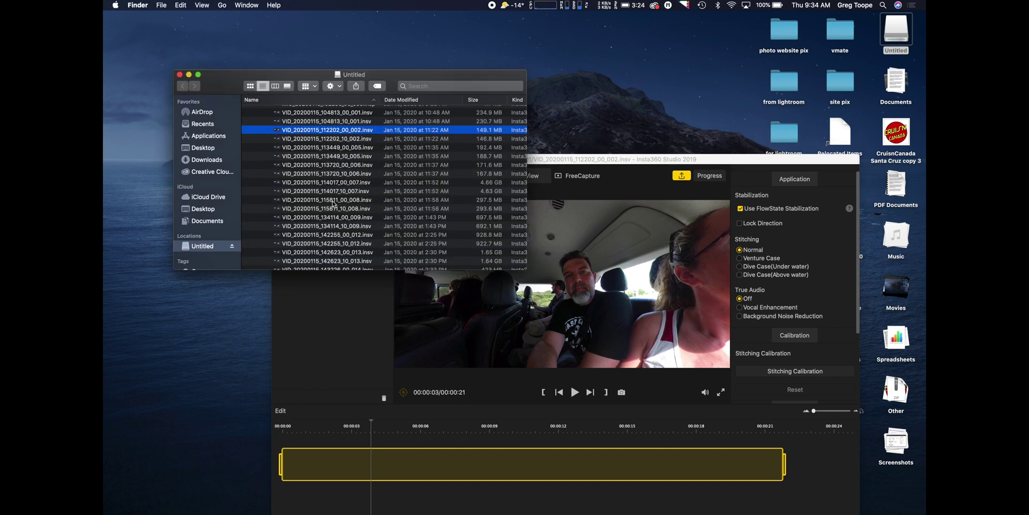
click(339, 218)
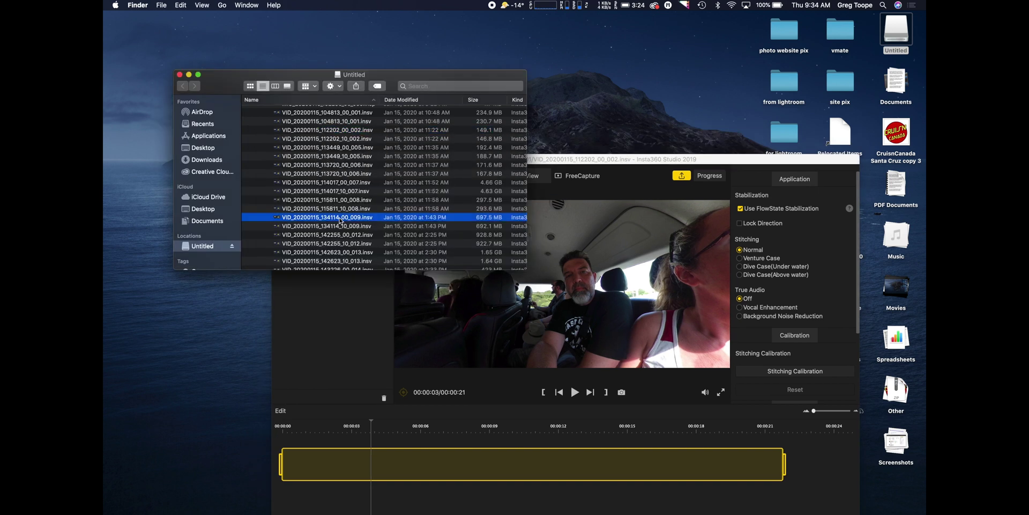
drag(333, 201, 348, 312)
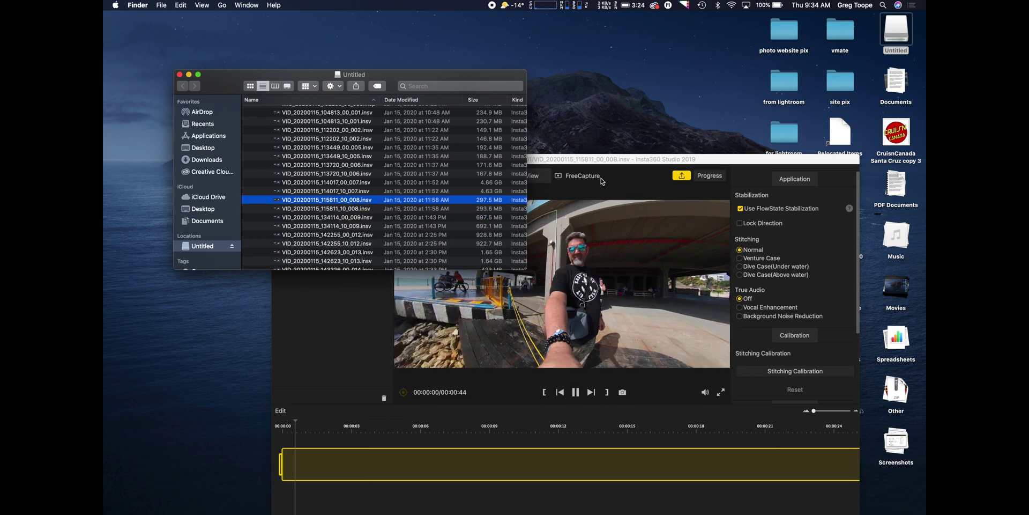
click(576, 391)
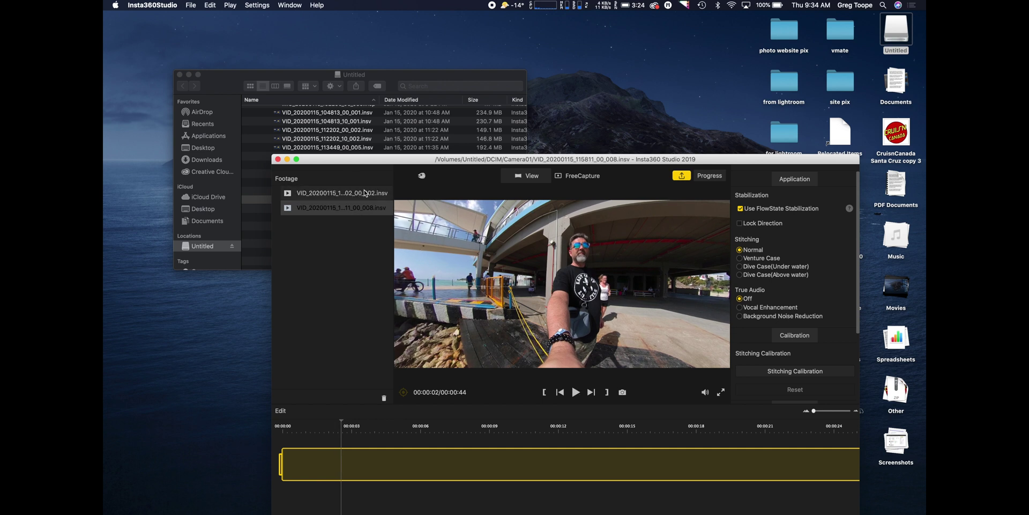
drag(466, 161, 463, 86)
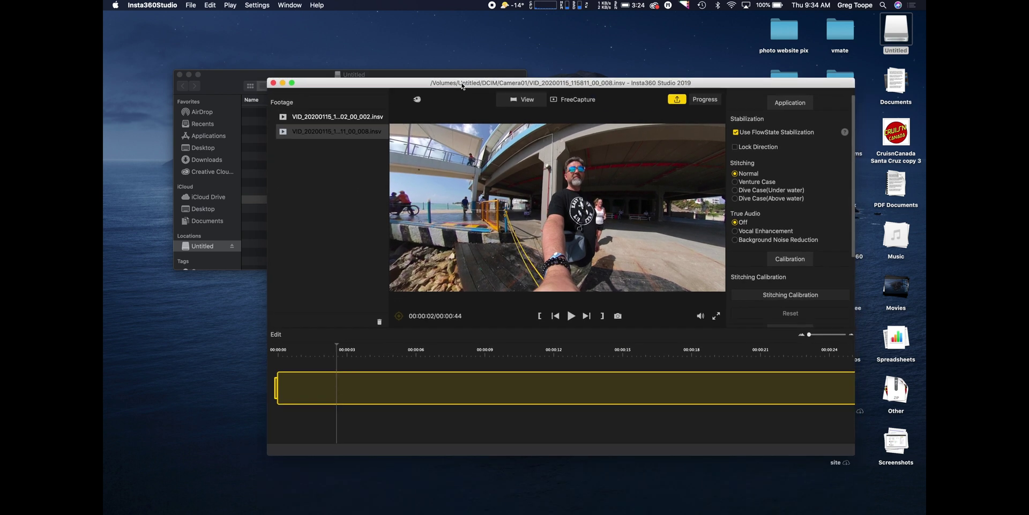
- Batch export both footage clips to the Desktop at original resolution and bitrate, using H.264 encoding and FlowState Stabilization
right_click(357, 133)
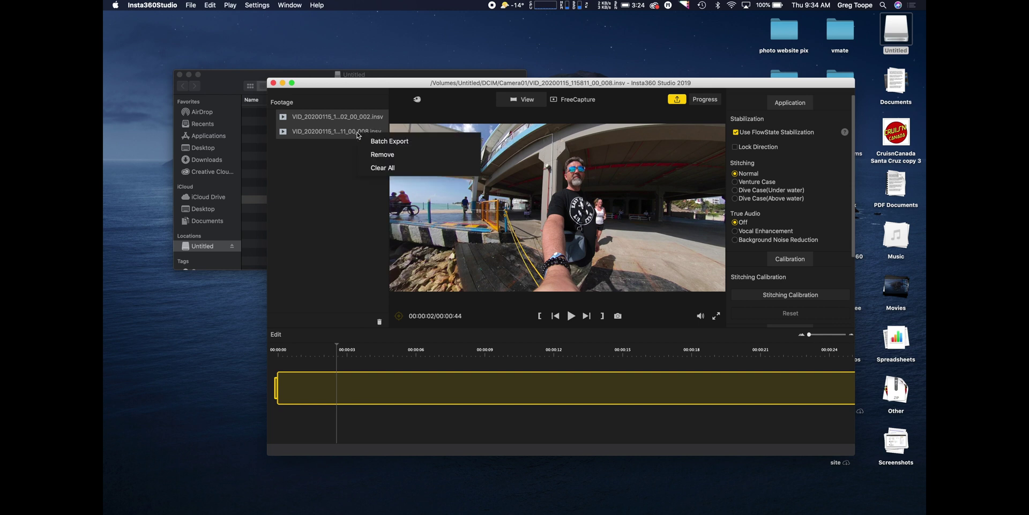
click(386, 142)
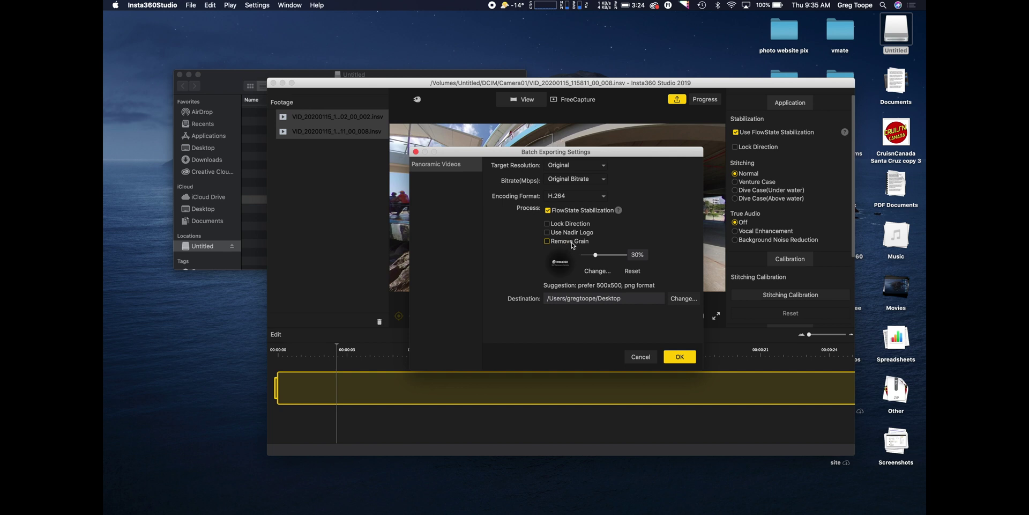
click(680, 357)
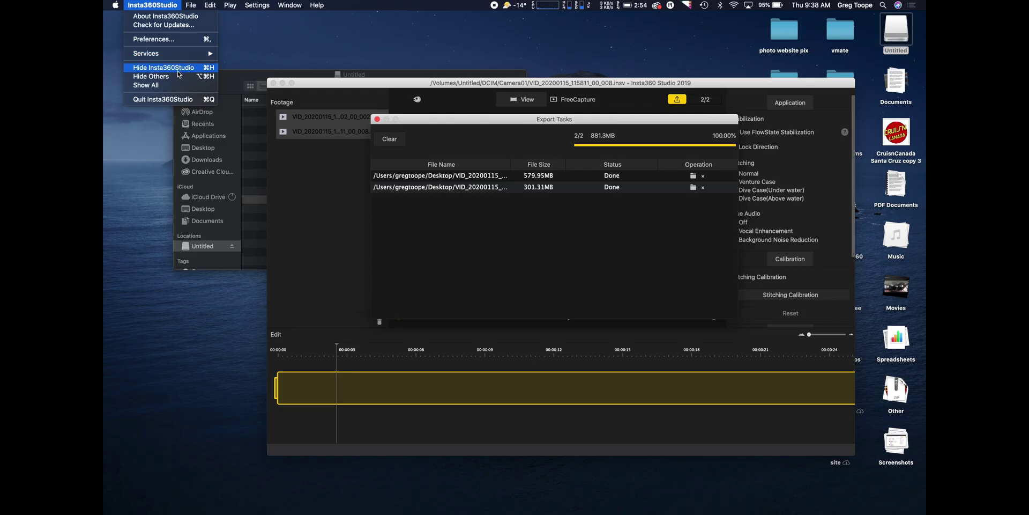
- Quit Insta360 Studio and open Final Cut Pro
click(180, 101)
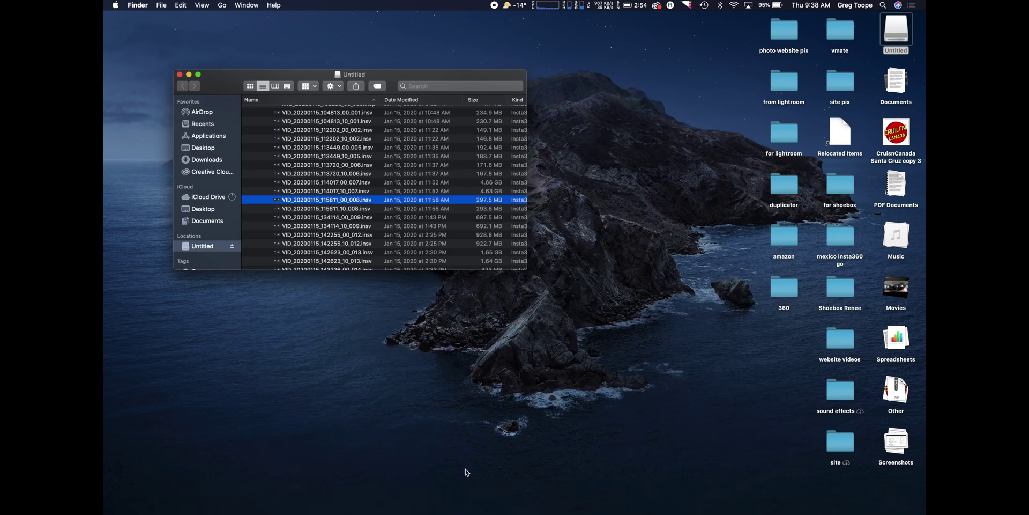
mouse_move(414, 509)
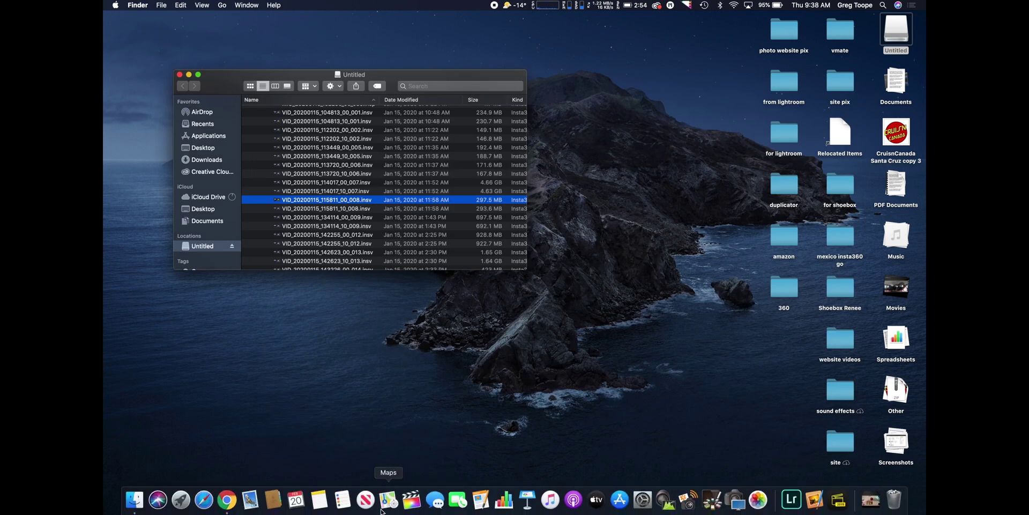
click(410, 503)
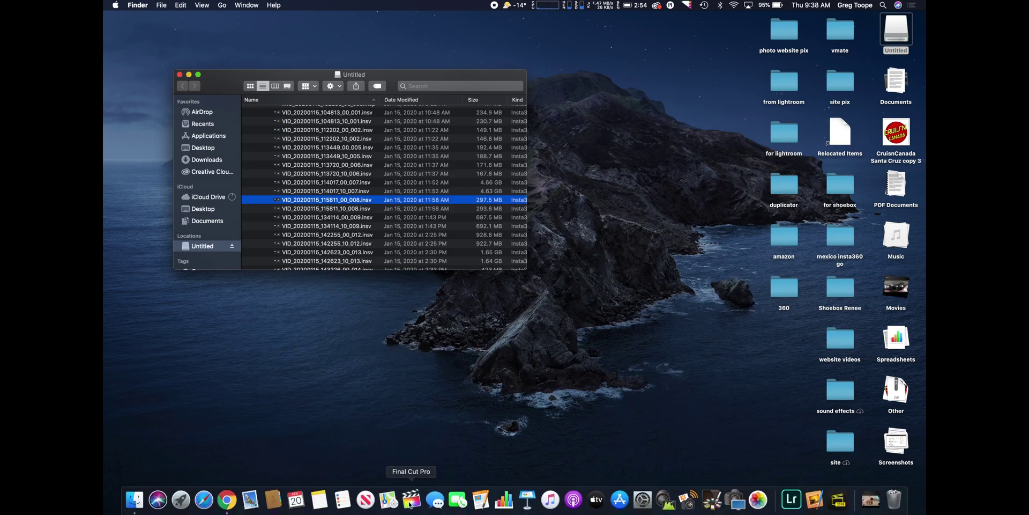
- Create a new event named "360 footage" in the Untitled library
click(181, 5)
mouse_move(202, 5)
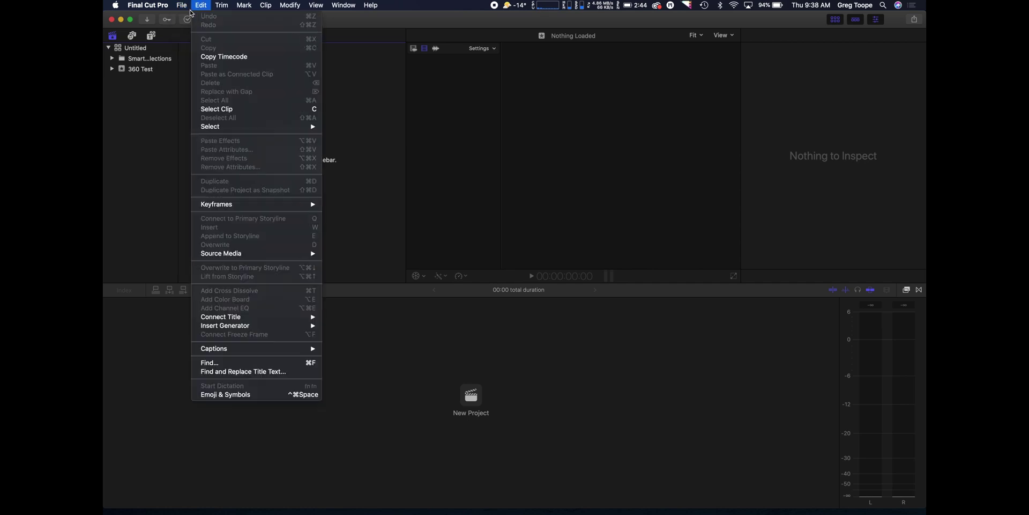
mouse_move(289, 17)
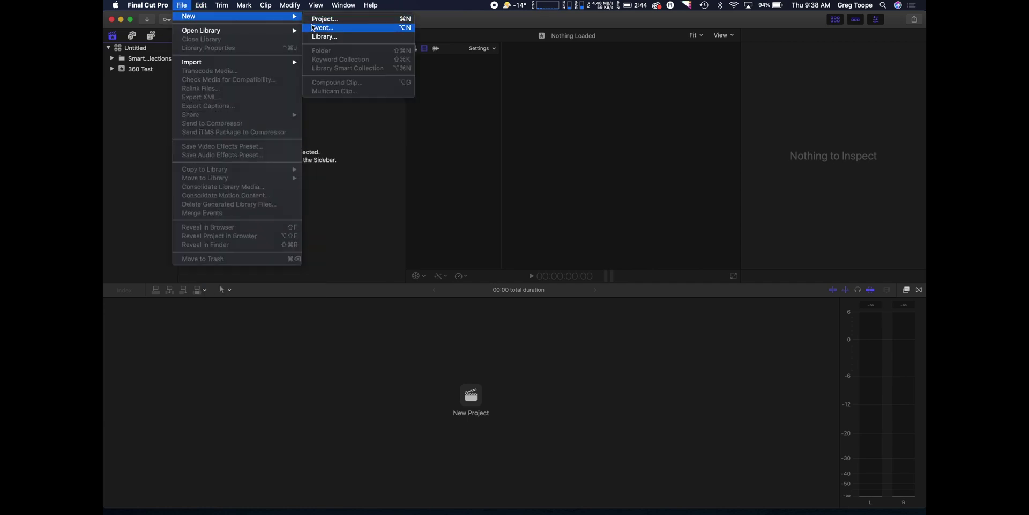
click(314, 27)
text(360 footage)
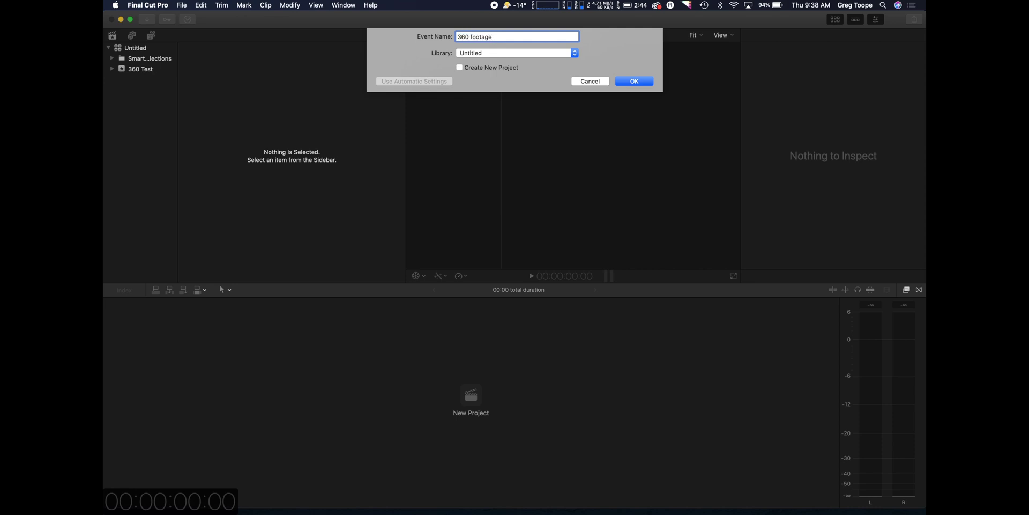
key(Return)
- Import VID_20200115_112202_00_002.mp4 and VID_20200115_115811_00_008.mp4 from the Desktop into the 360 footage event
click(290, 156)
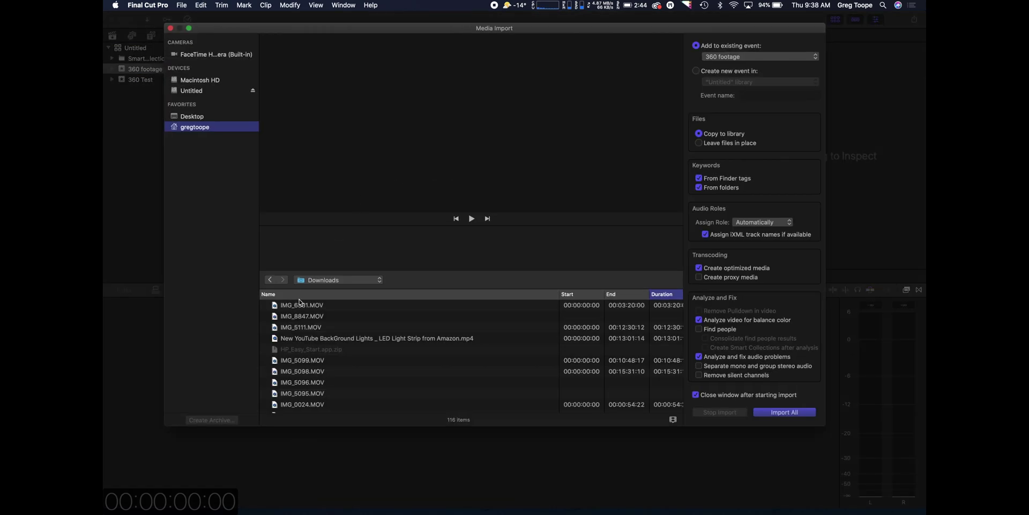
click(192, 116)
click(317, 306)
shift+click(316, 316)
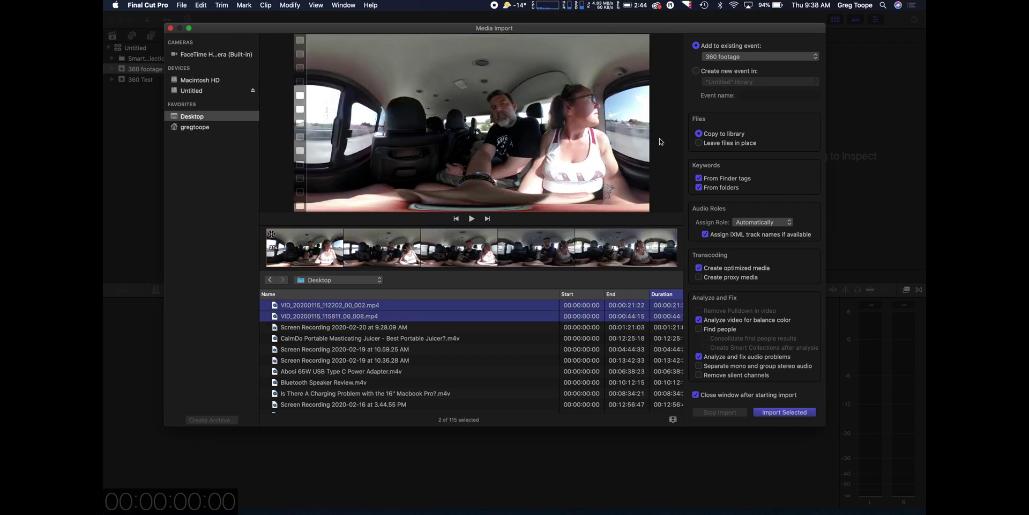
click(716, 270)
click(780, 413)
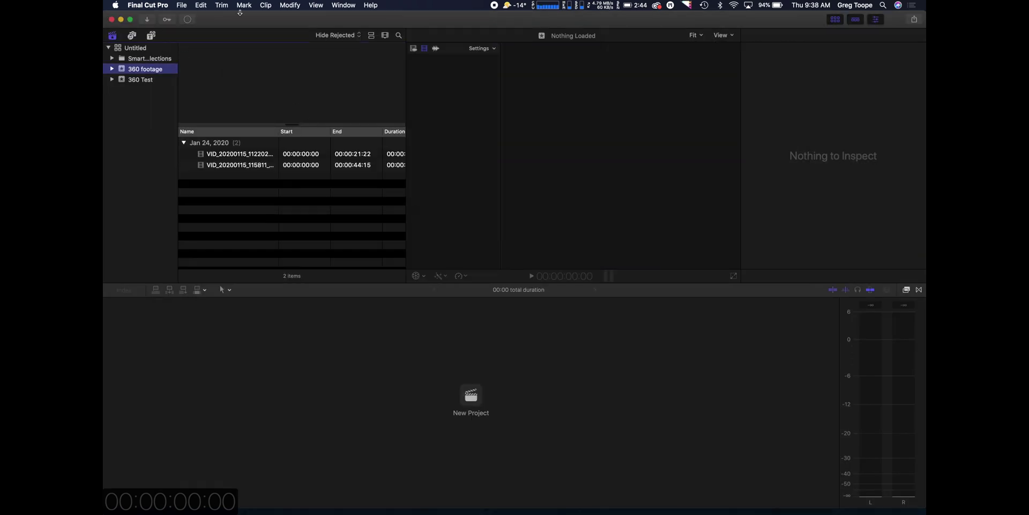
- Create a 4K 3840x2160, 24p project named "standard video" in the 360 footage event
click(181, 6)
mouse_move(201, 5)
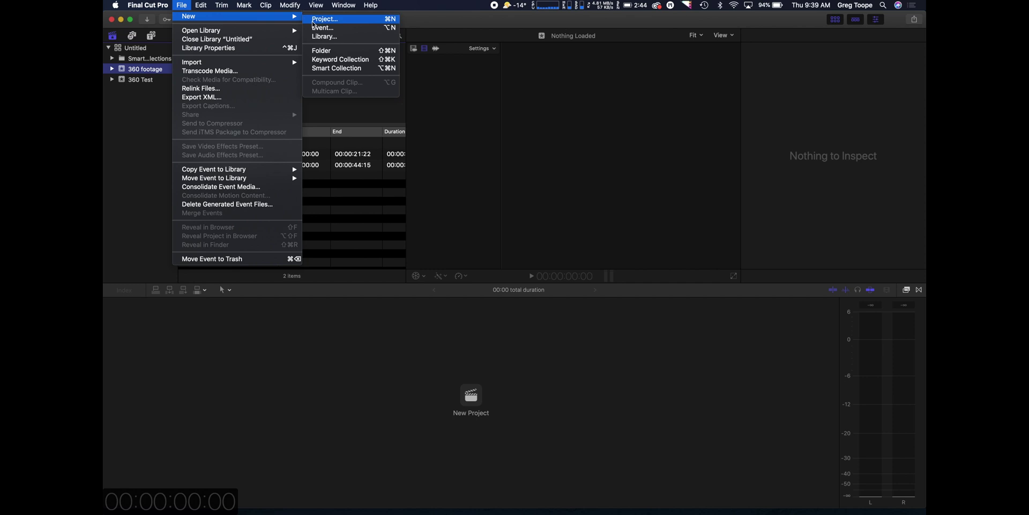
click(324, 19)
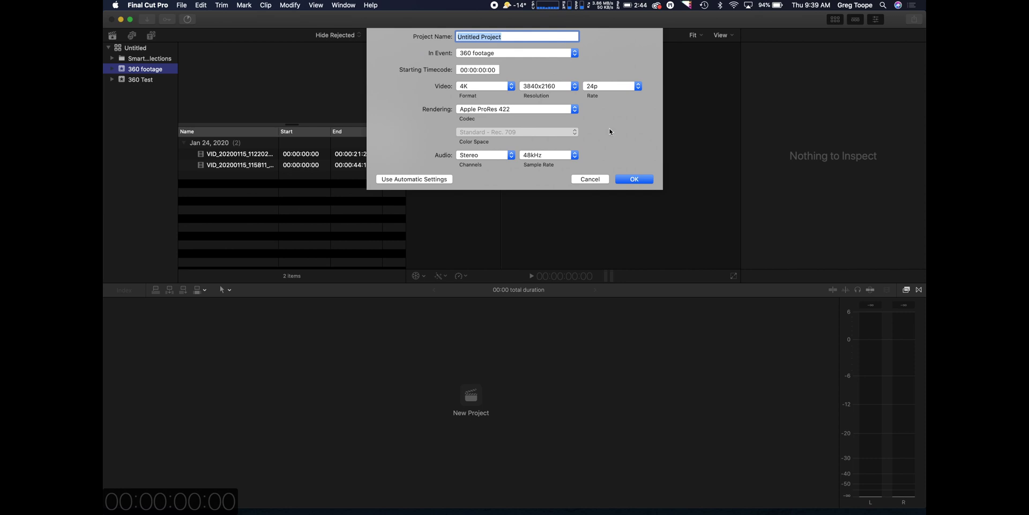
text(standard video)
click(626, 182)
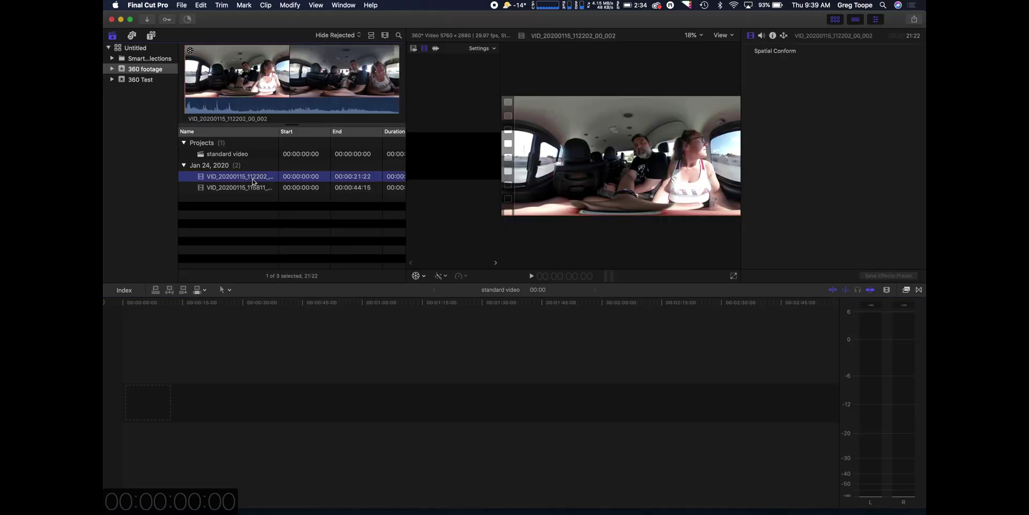
- Place the VID_20200115_112202_00_002 clip in the timeline and reorient its view to tilt 8°, pan -77° and field of view 133
drag(254, 182, 193, 383)
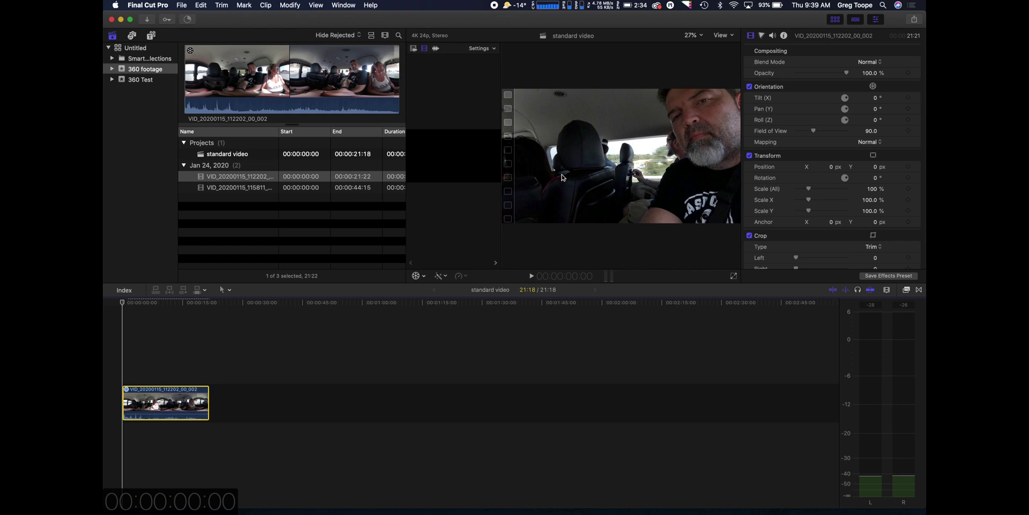
click(416, 276)
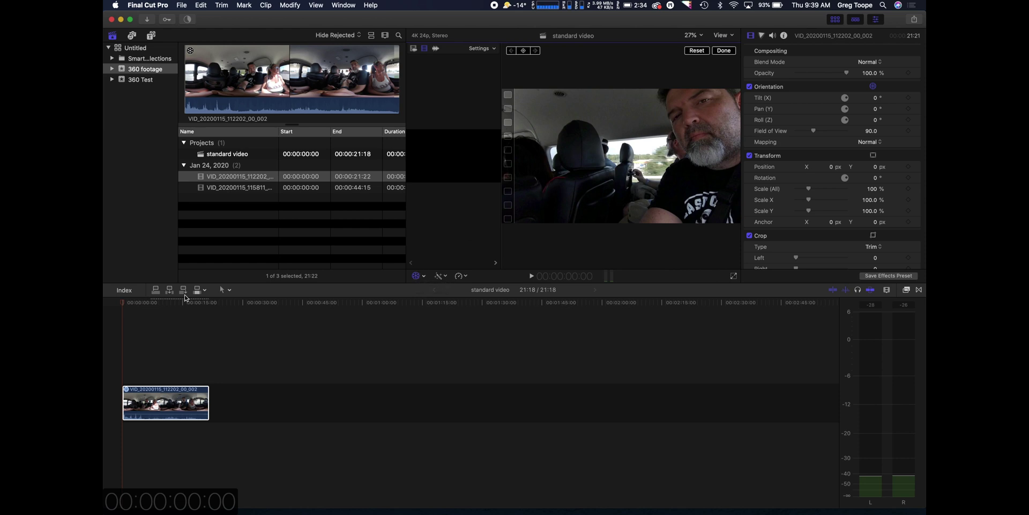
drag(576, 160, 621, 166)
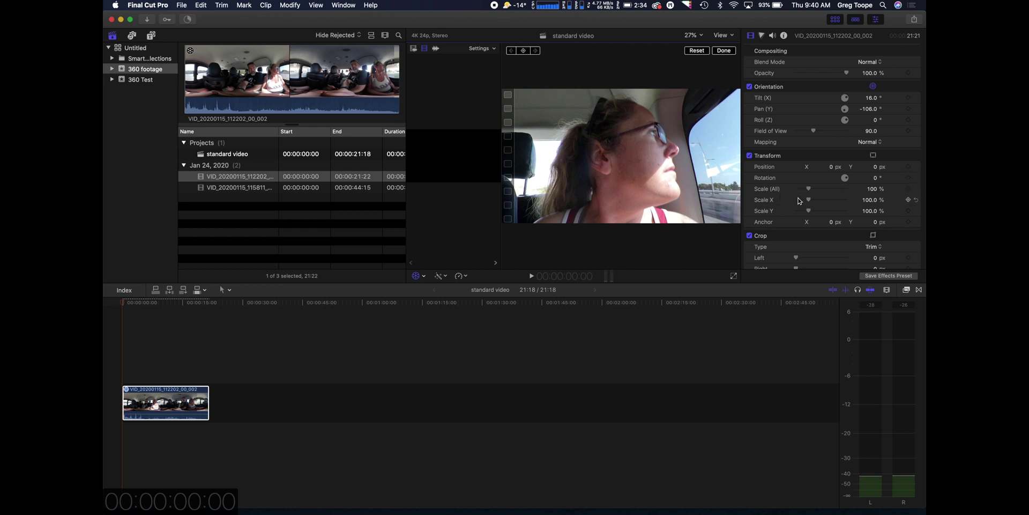
mouse_move(814, 133)
mouse_down()
mouse_move(842, 133)
mouse_move(832, 134)
mouse_up()
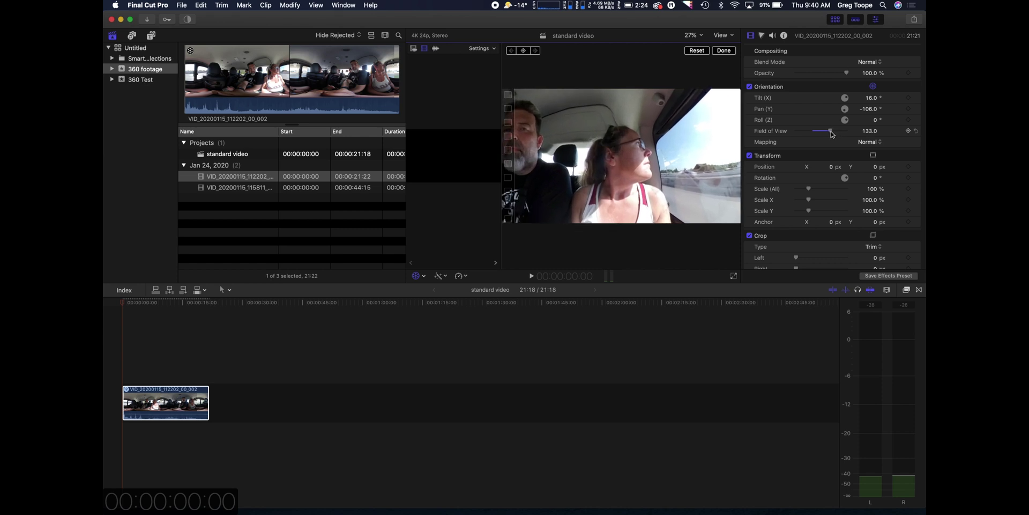
drag(608, 156, 620, 152)
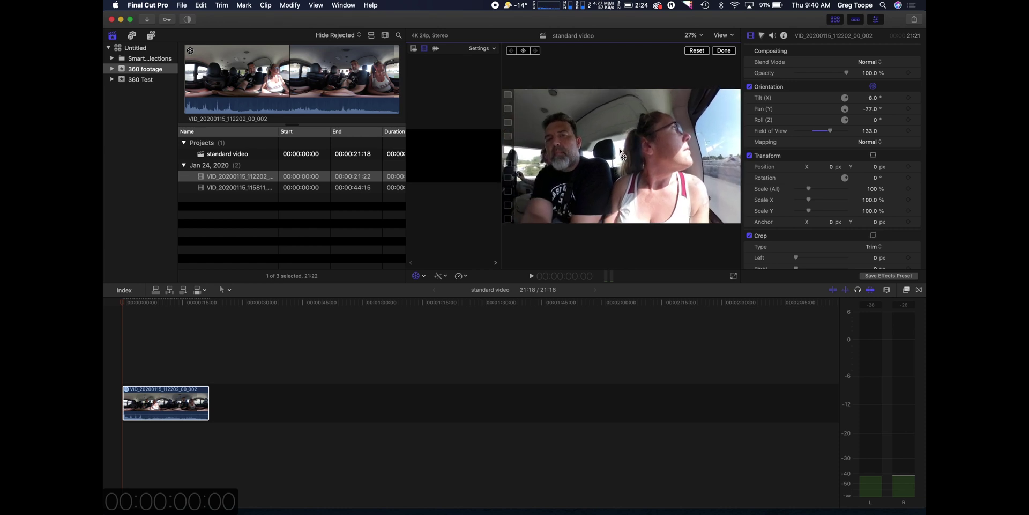
- Add orientation keyframes to the clip at its start and at 4:06, keeping the same framing
click(523, 51)
drag(122, 305, 141, 305)
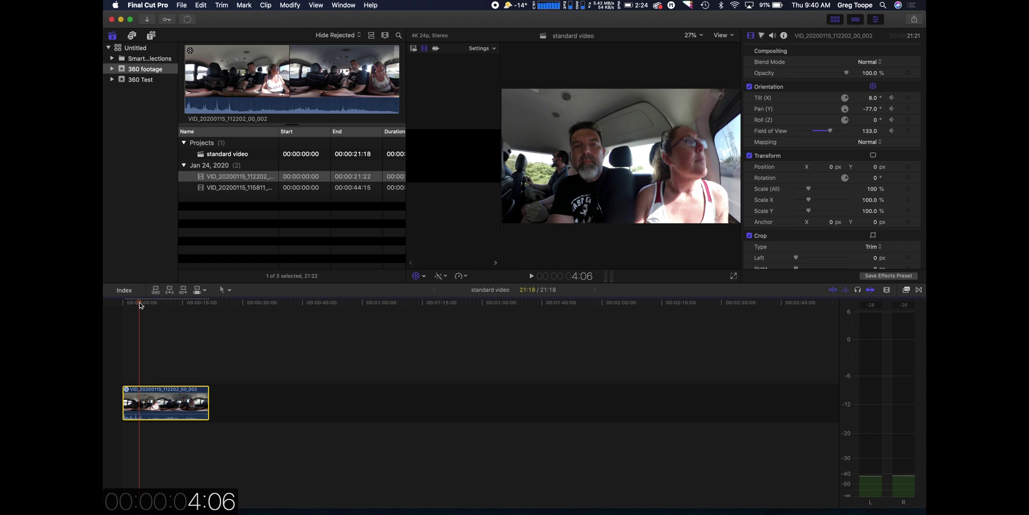
click(537, 157)
click(523, 51)
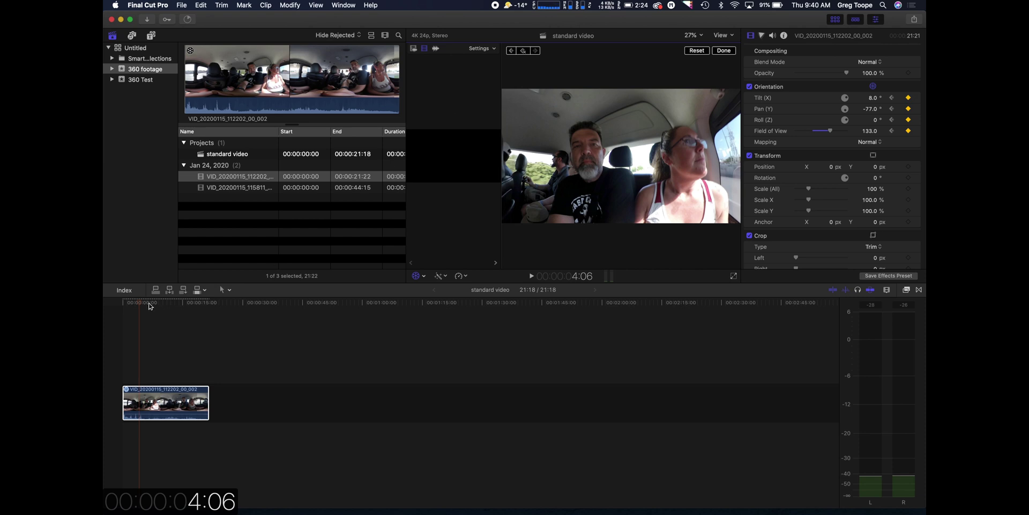
- Animate the clip's orientation to tilt -3° and pan -216° at 13:16, and to tilt 1° at 18:12, and finish reorienting
drag(141, 305, 177, 305)
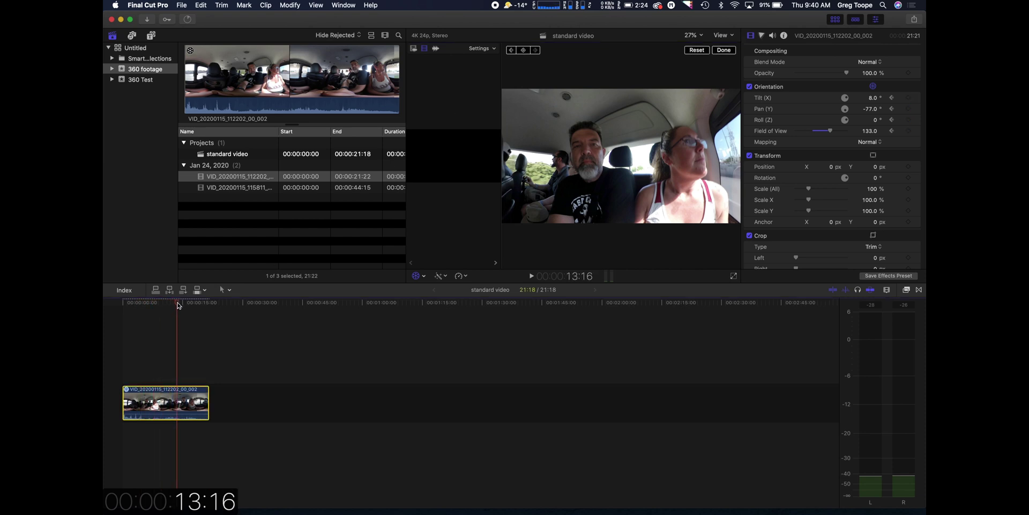
drag(533, 175, 571, 161)
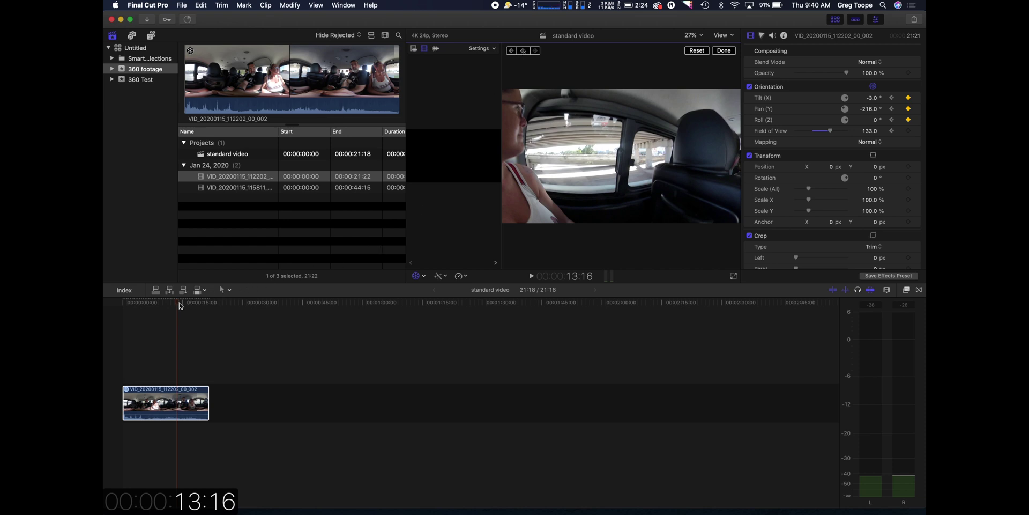
drag(180, 306, 197, 304)
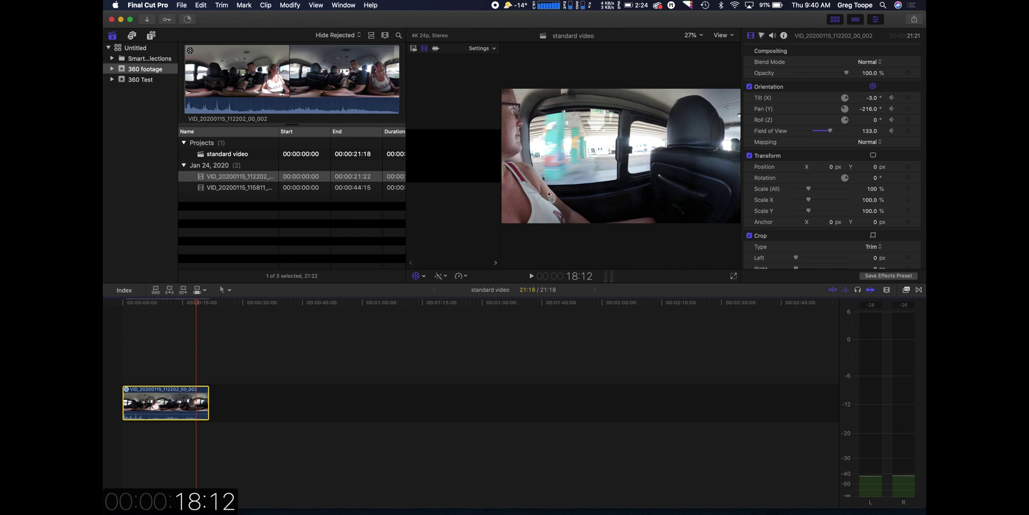
drag(563, 184, 563, 189)
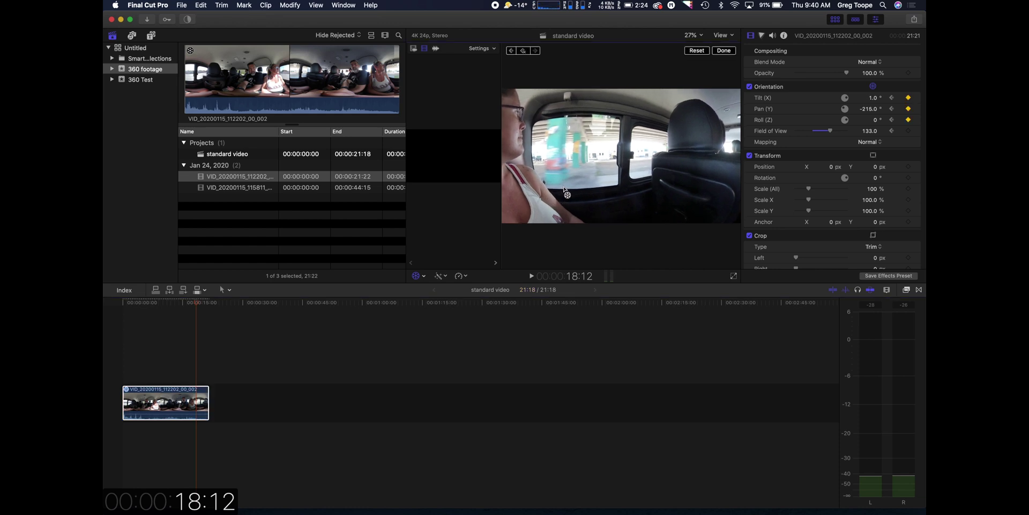
click(725, 51)
- Play the project from the beginning to review the animated reframing
drag(196, 300, 108, 304)
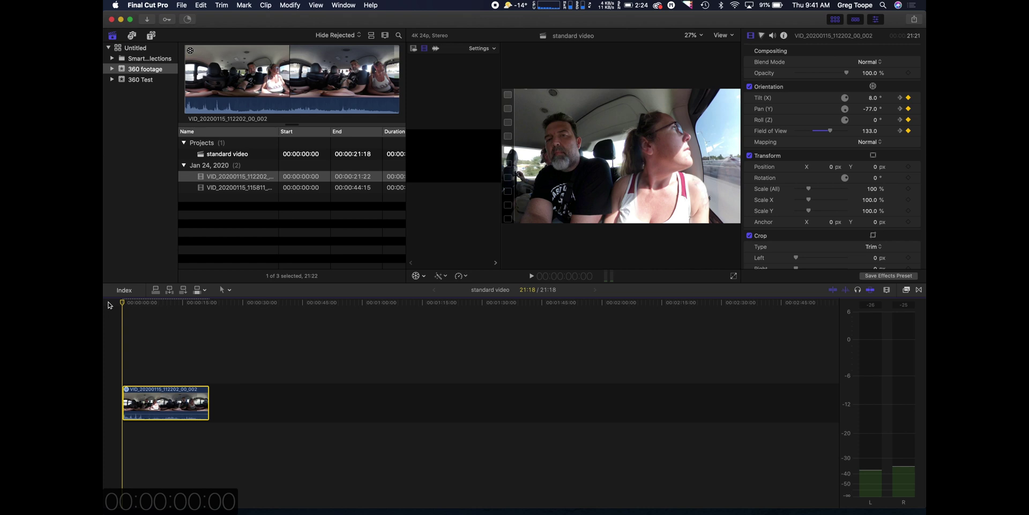
key(space)
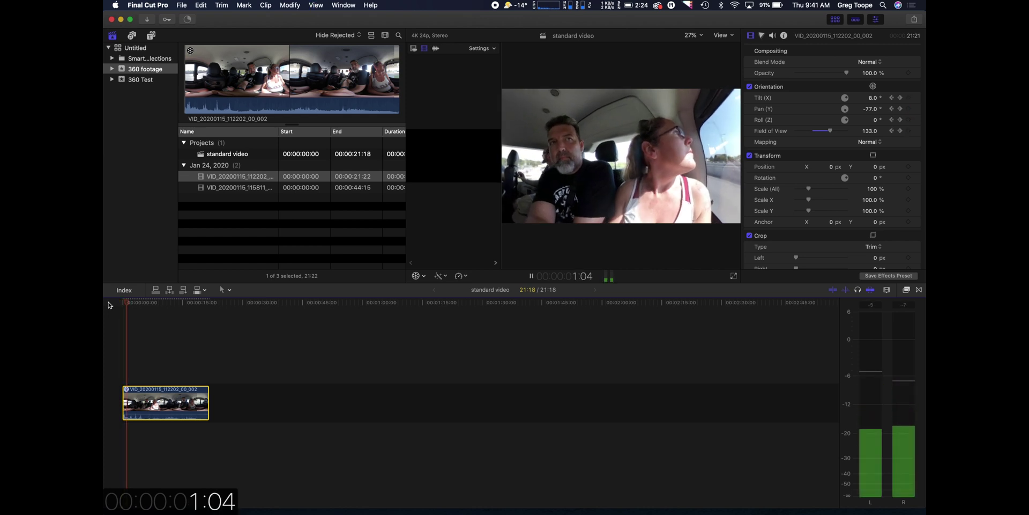